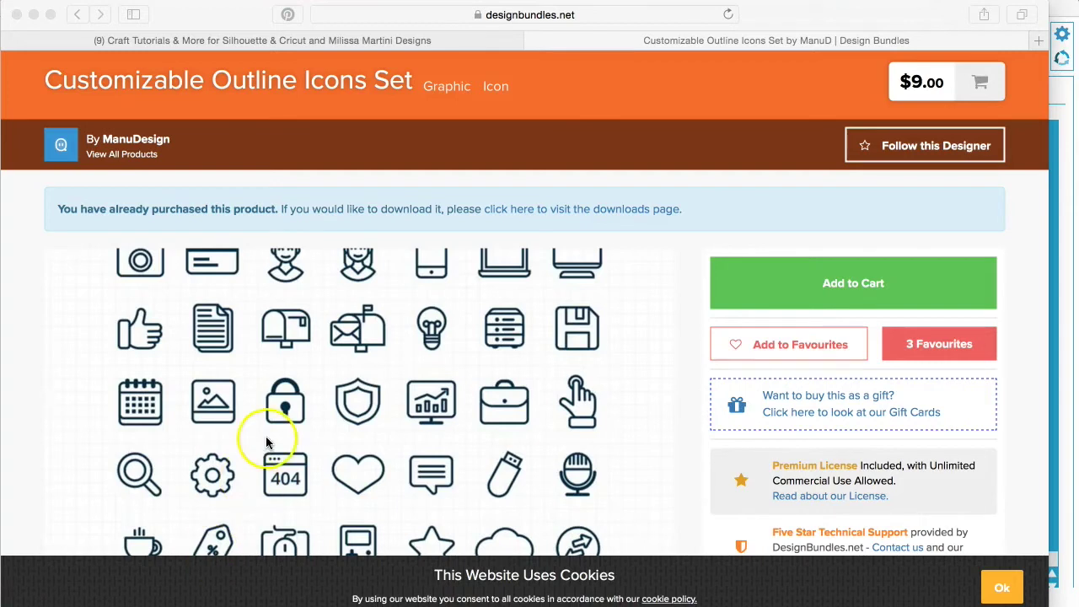
Merge rev_colors.eps into the design and centre its icon grid on the page.
scroll(270, 435, down, 4)
scroll(420, 445, down, 2)
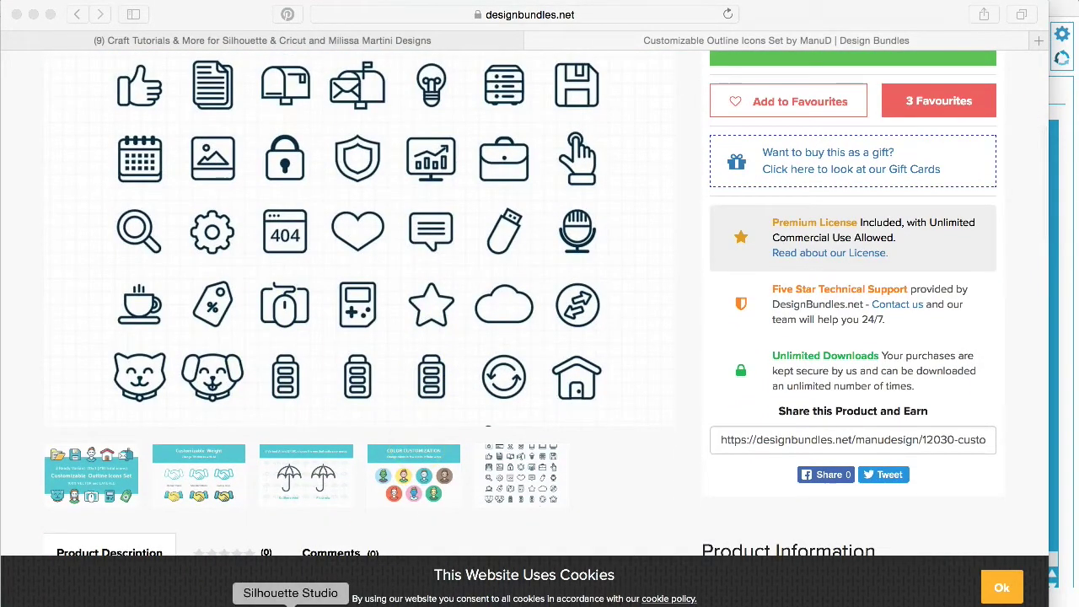
click(291, 602)
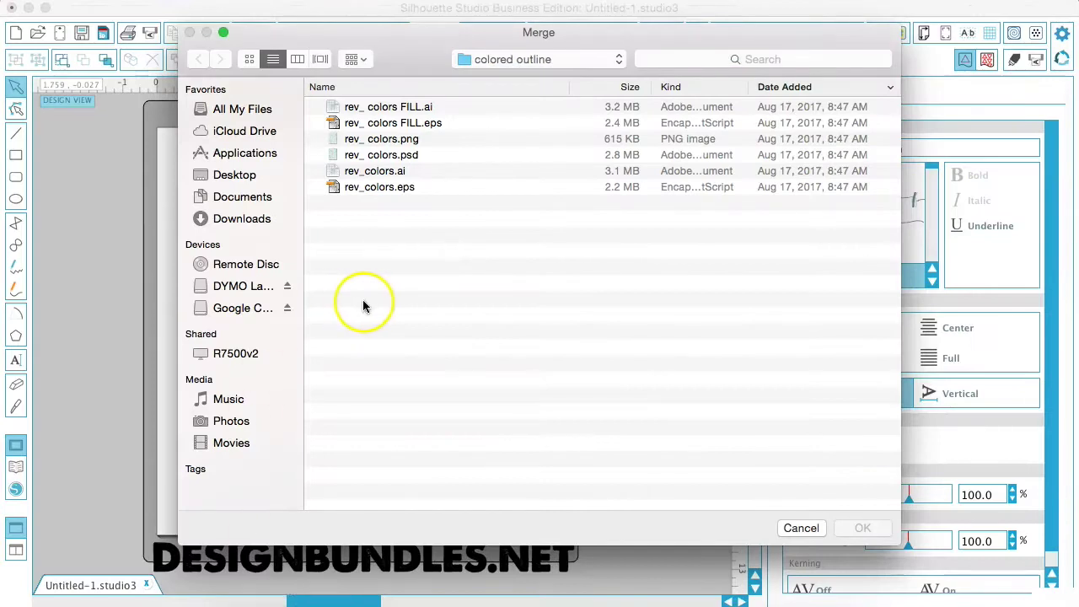
click(380, 189)
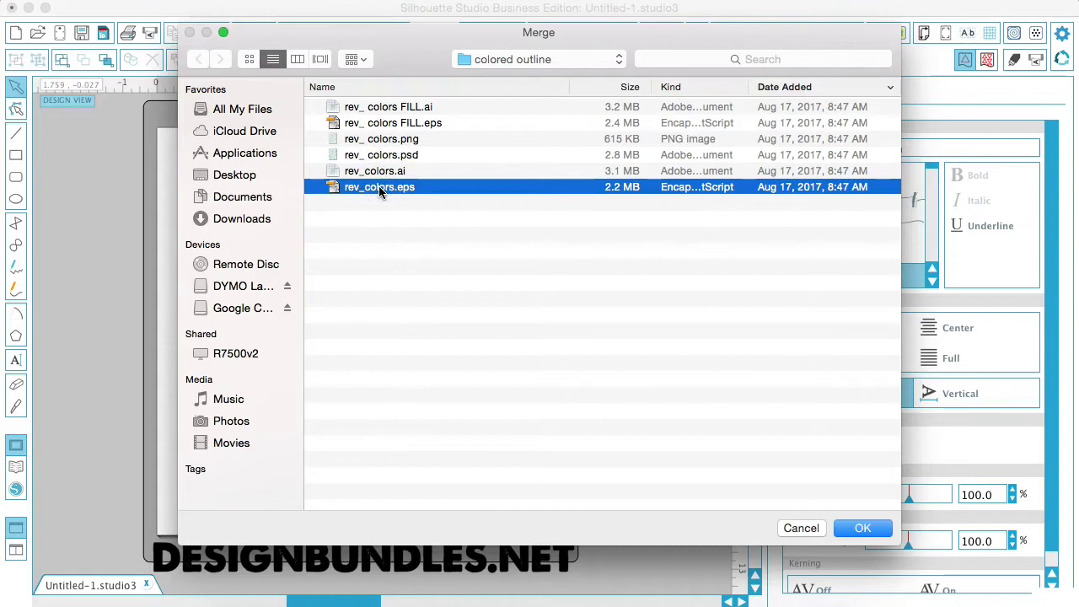
double_click(380, 189)
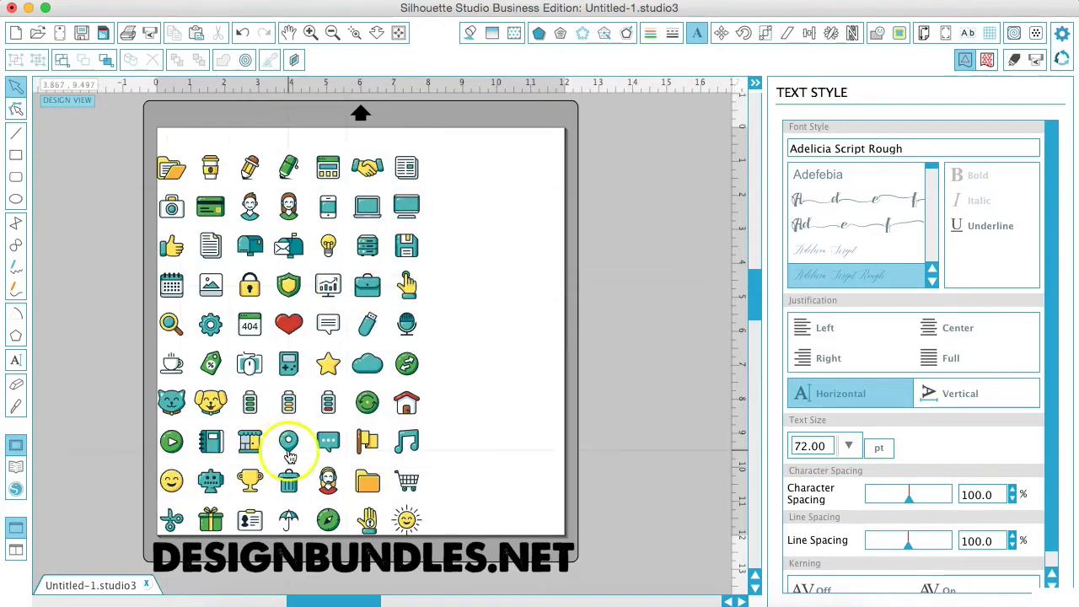
drag(289, 456, 360, 434)
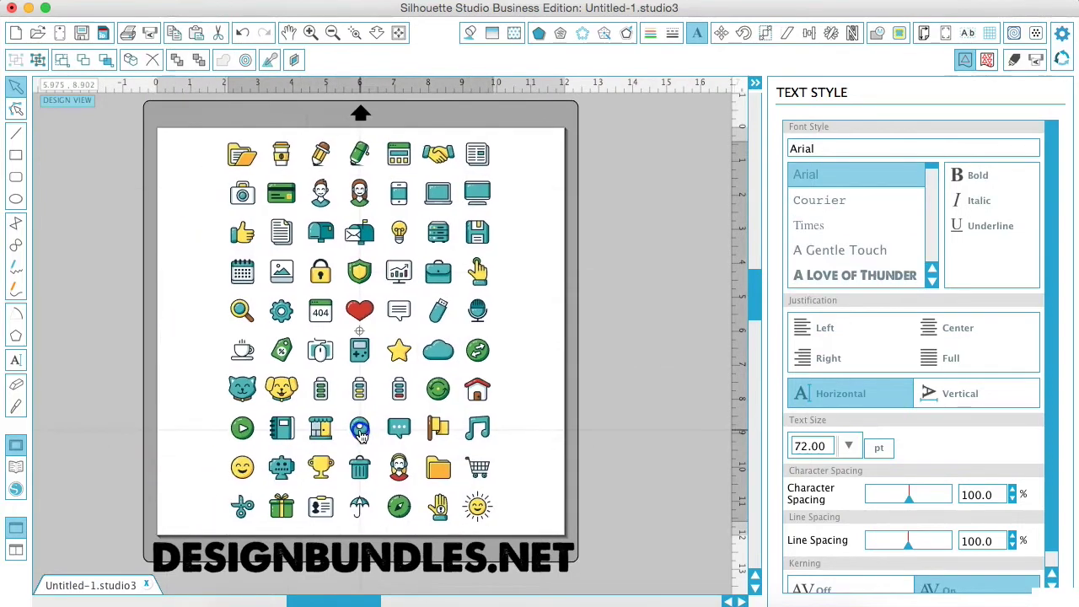
click(64, 124)
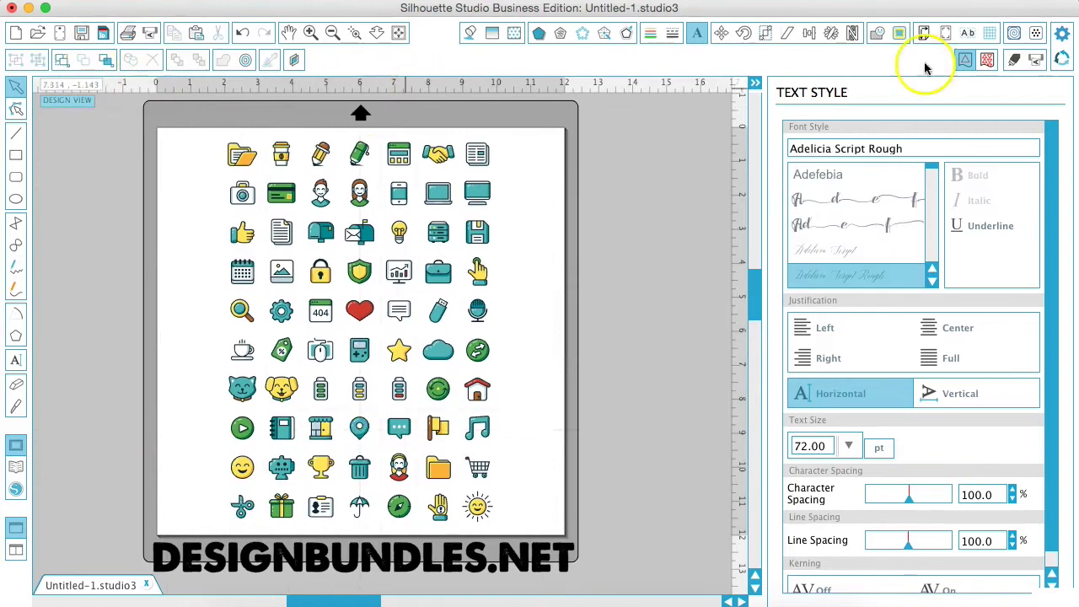
Trace the whole icon sheet with High Pass Filter off and threshold 97.5%, using Trace and Detach.
click(899, 33)
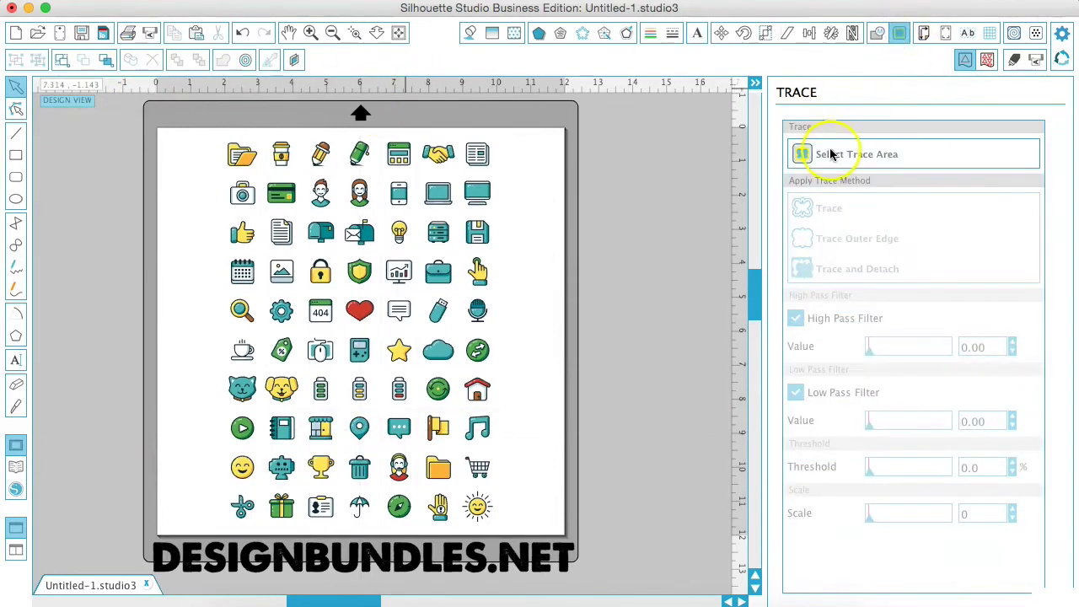
click(828, 155)
mouse_move(210, 129)
mouse_down()
mouse_move(347, 280)
mouse_move(513, 515)
mouse_move(509, 530)
mouse_up()
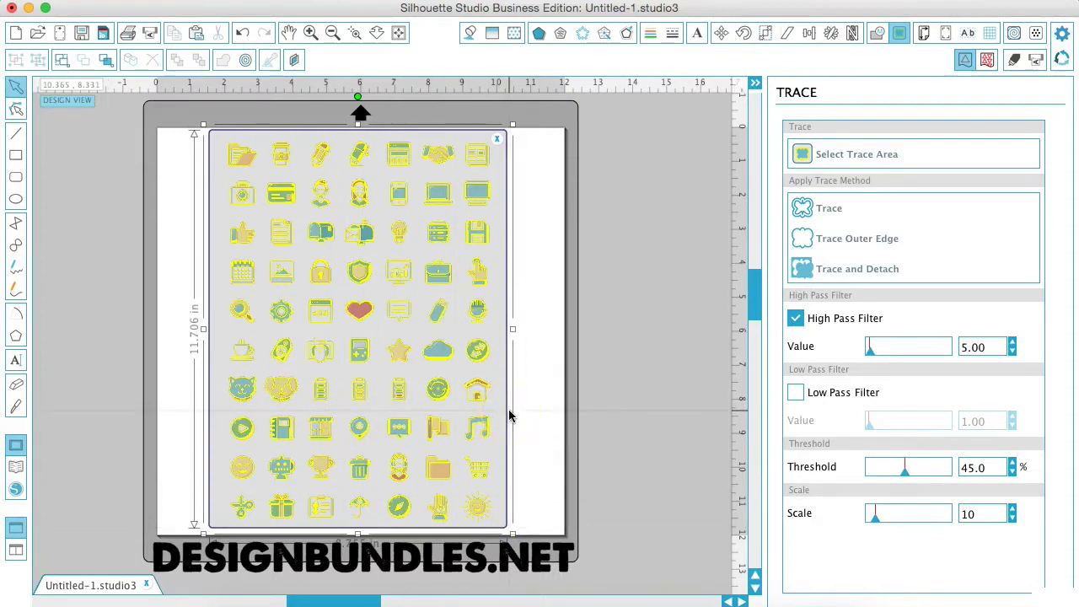
click(794, 318)
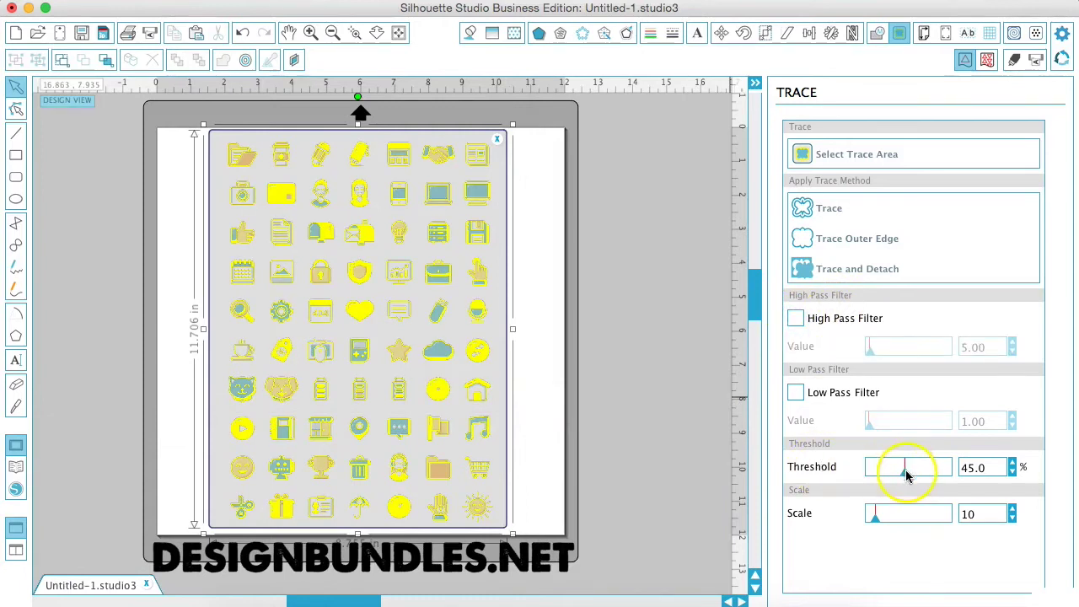
drag(920, 477, 943, 478)
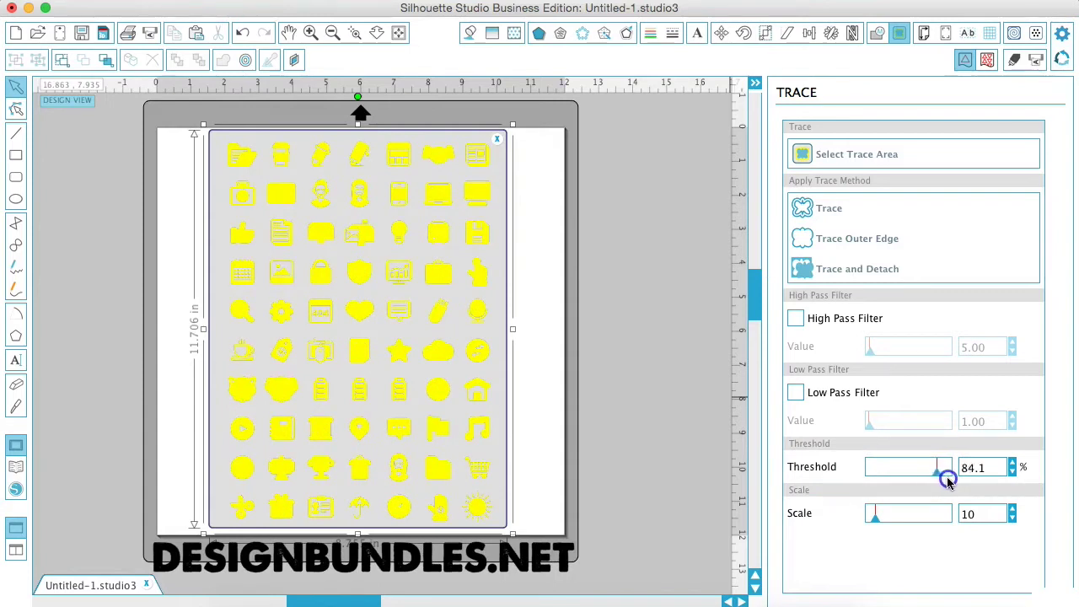
click(868, 263)
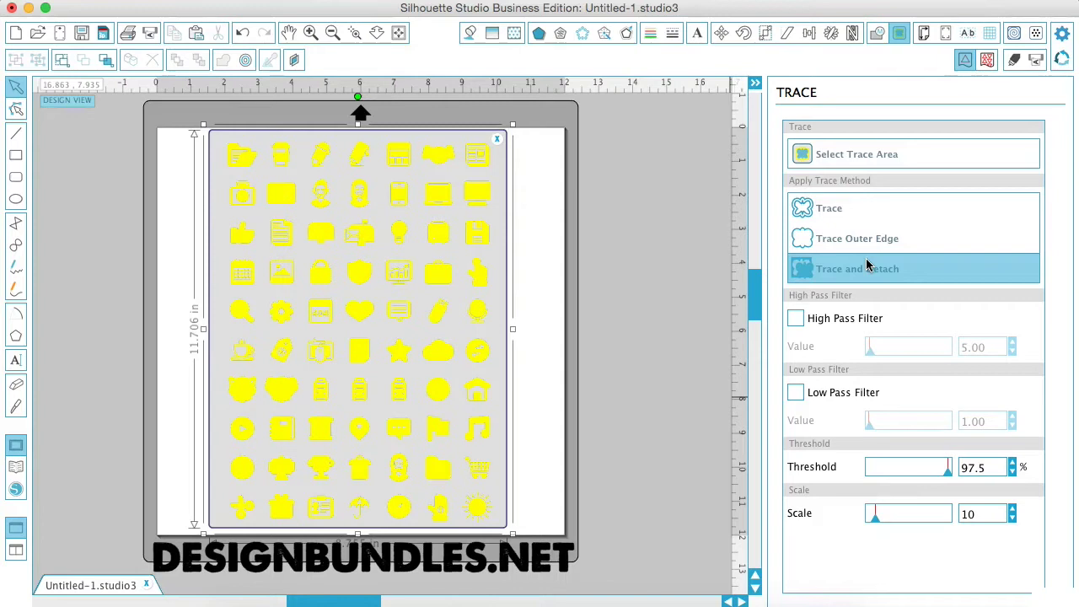
Apply the trace and deselect, leaving the icons as separate pieces without their white background.
click(31, 594)
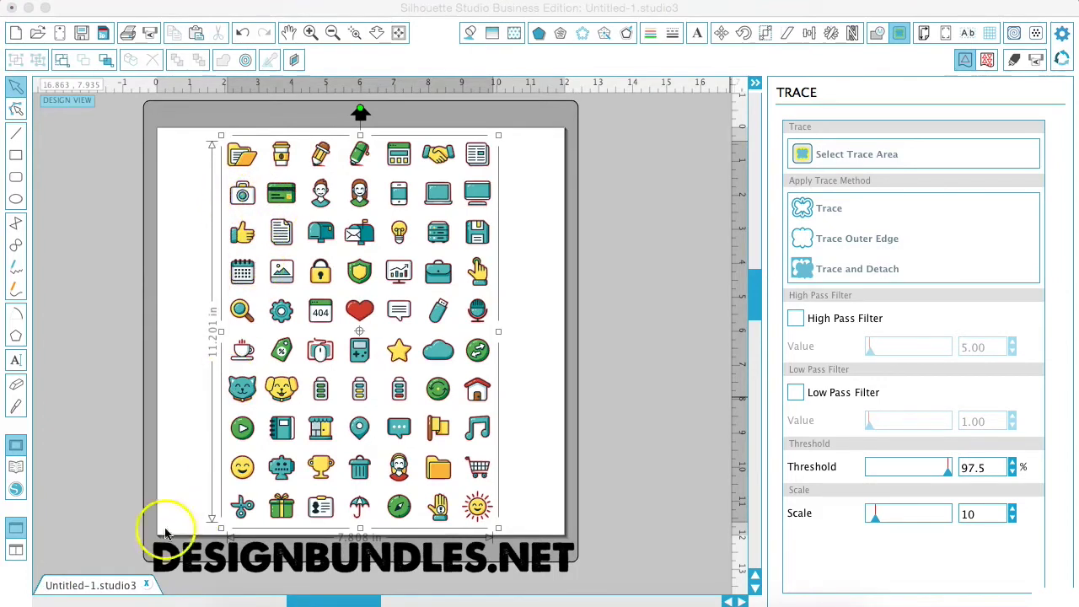
click(42, 597)
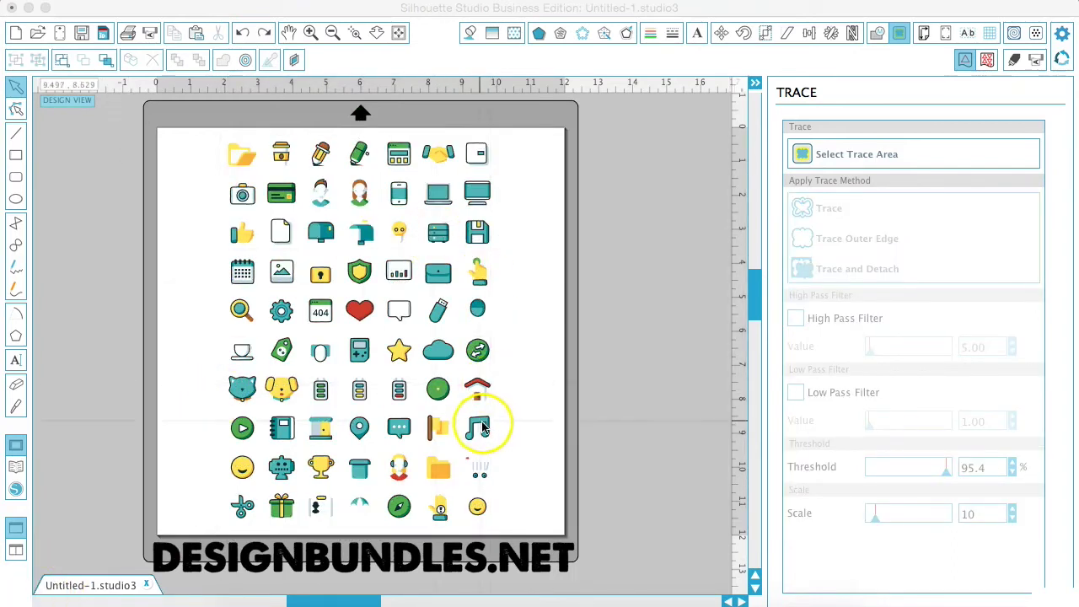
Set the music note, pencil and coffee cup beside the mat and delete all other icons.
click(529, 379)
click(481, 426)
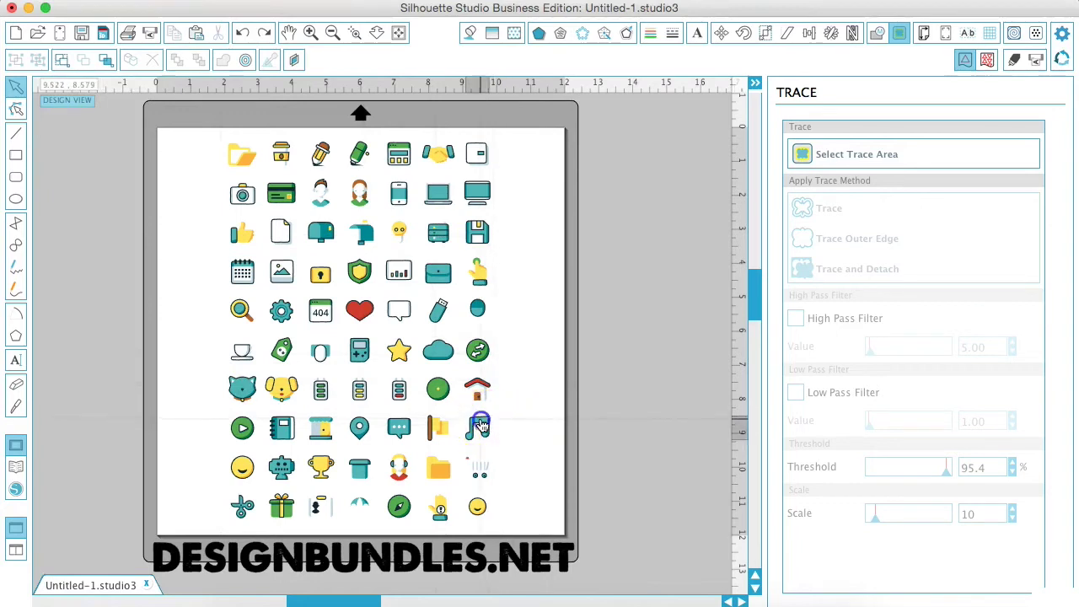
drag(481, 425, 673, 264)
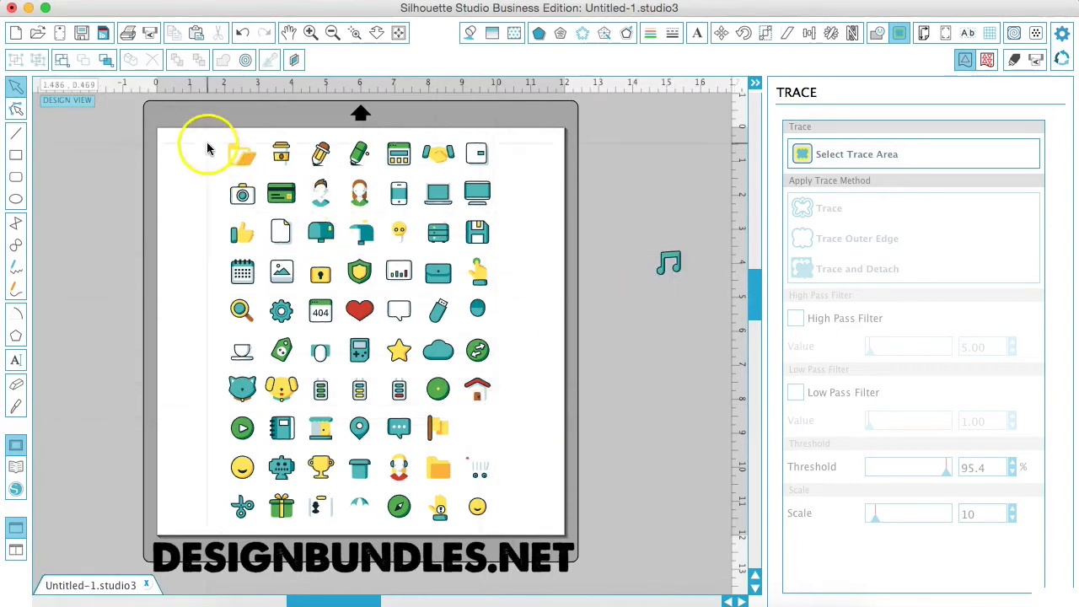
mouse_move(320, 152)
mouse_down()
mouse_move(534, 147)
mouse_move(636, 160)
mouse_move(321, 110)
mouse_move(308, 135)
mouse_up()
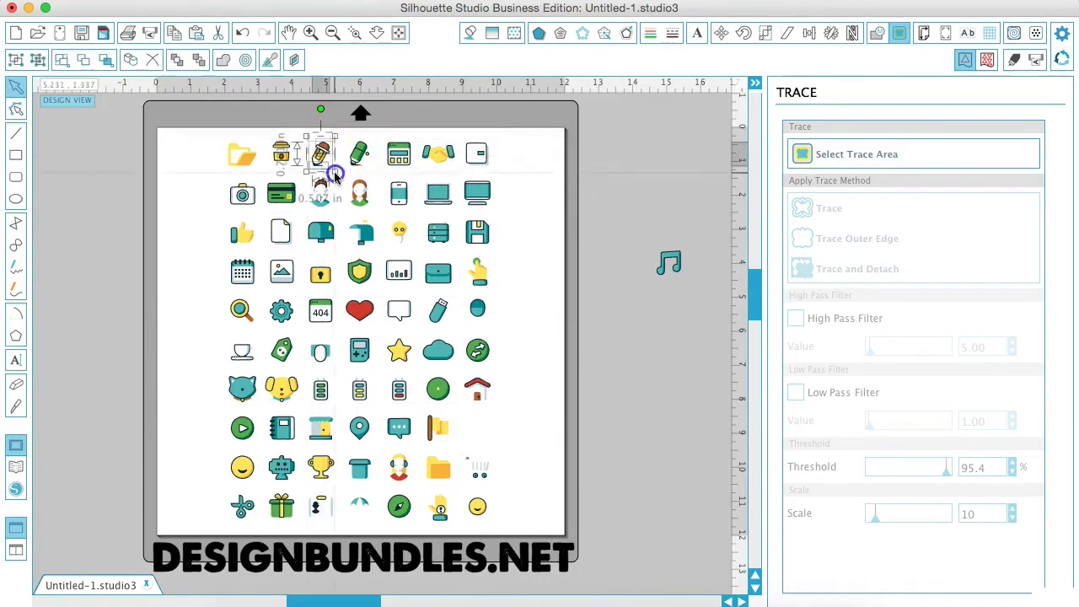
mouse_move(335, 177)
mouse_down()
mouse_move(326, 171)
mouse_move(637, 173)
mouse_up()
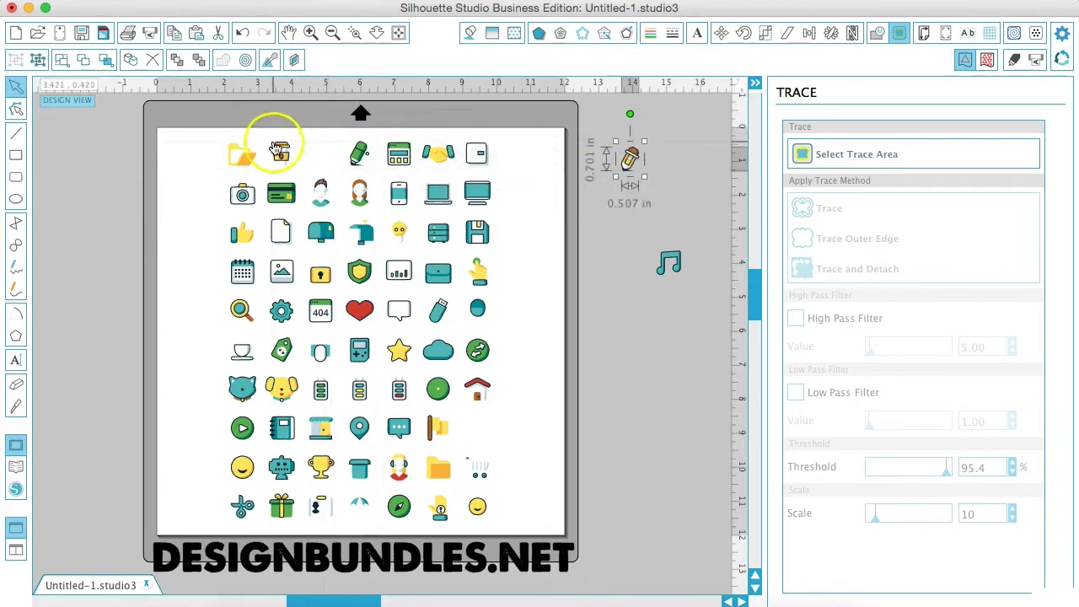
mouse_move(268, 138)
mouse_down()
mouse_move(301, 169)
mouse_move(562, 240)
mouse_move(639, 322)
mouse_up()
drag(202, 134, 536, 533)
key(Delete)
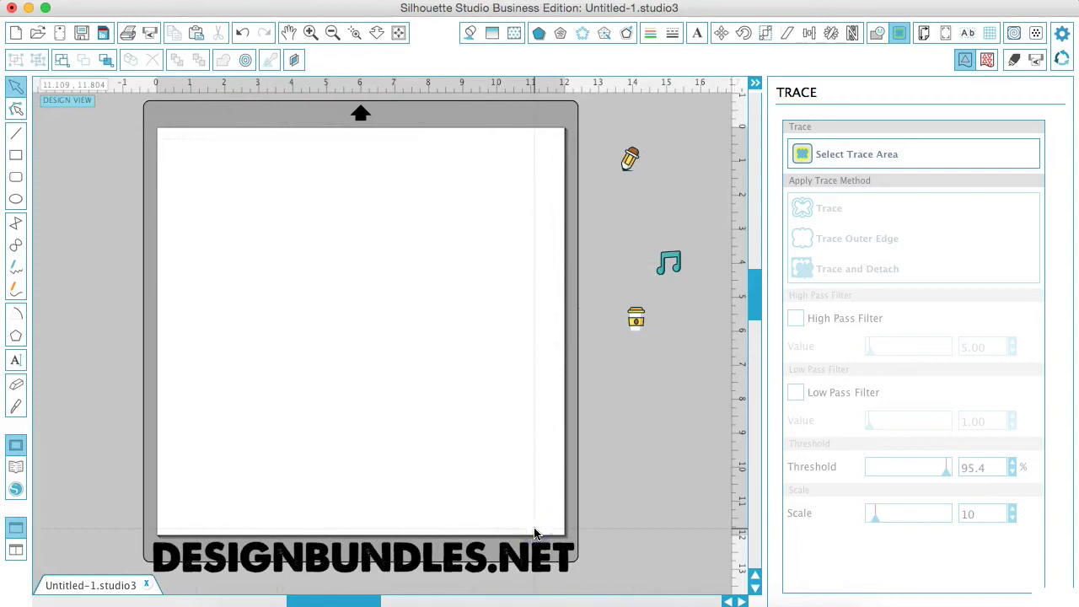
Return the coffee cup to the mat and scale it to about 4.445 × 6.302 in.
drag(636, 319, 275, 218)
click(291, 241)
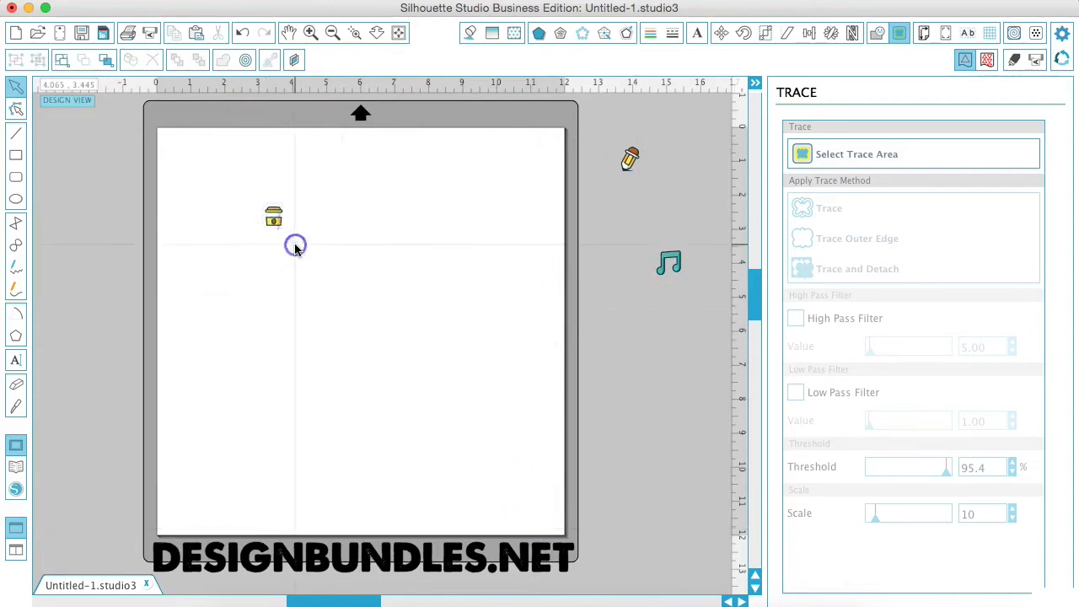
click(271, 235)
drag(287, 236, 422, 428)
click(470, 329)
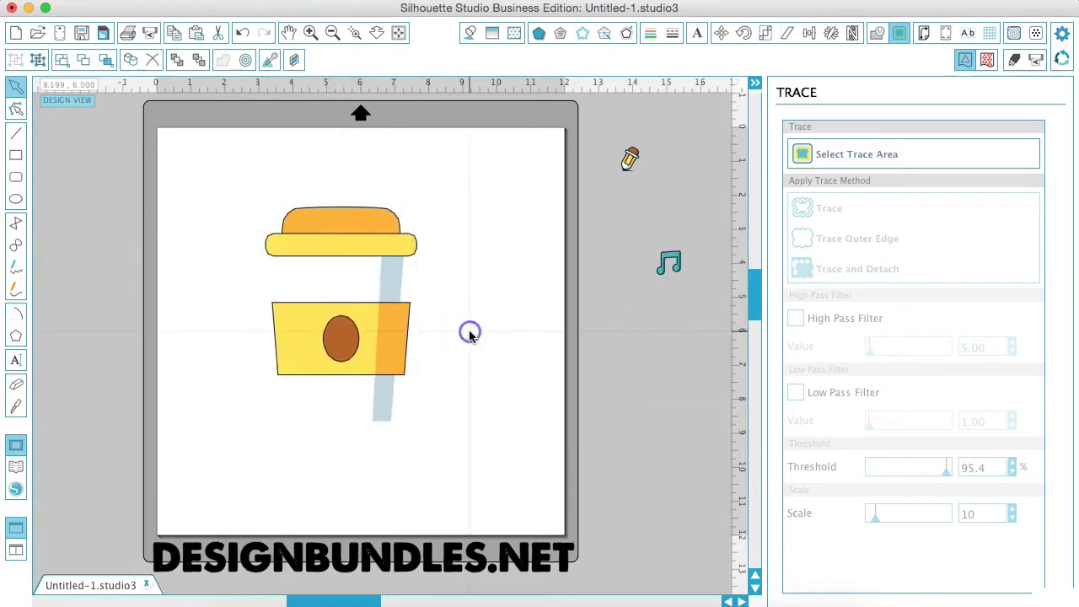
click(377, 301)
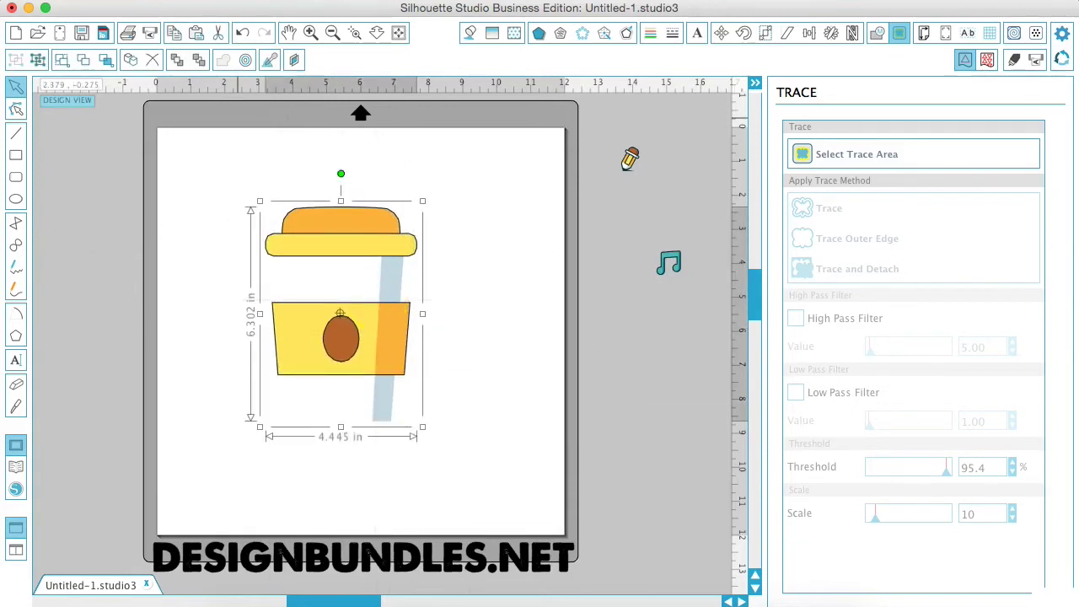
In the Send cut settings, set the coffee cup's cut style to No Cut.
click(149, 34)
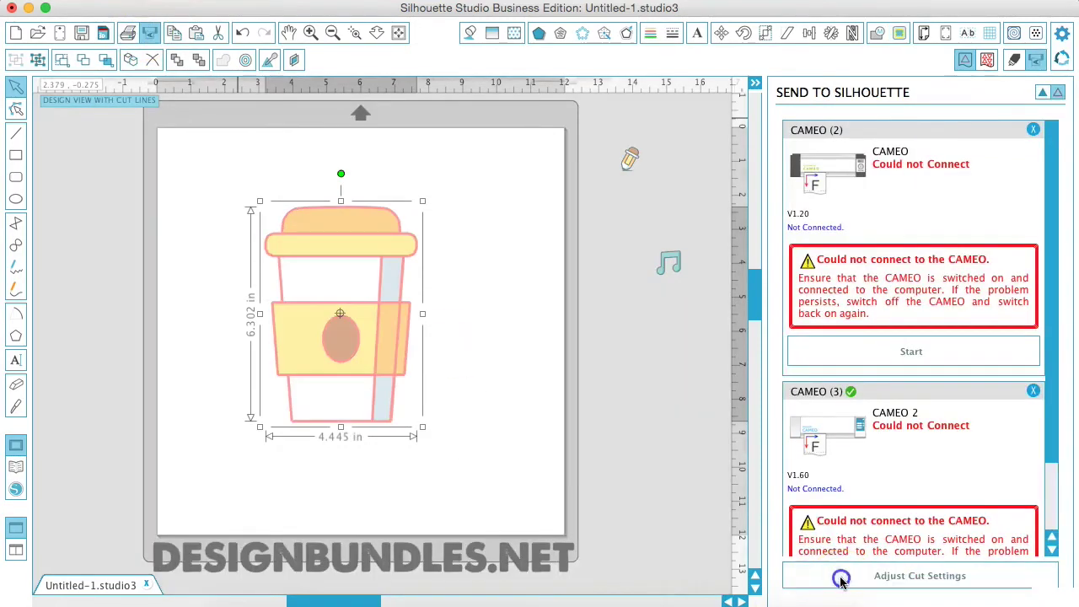
click(840, 578)
click(808, 316)
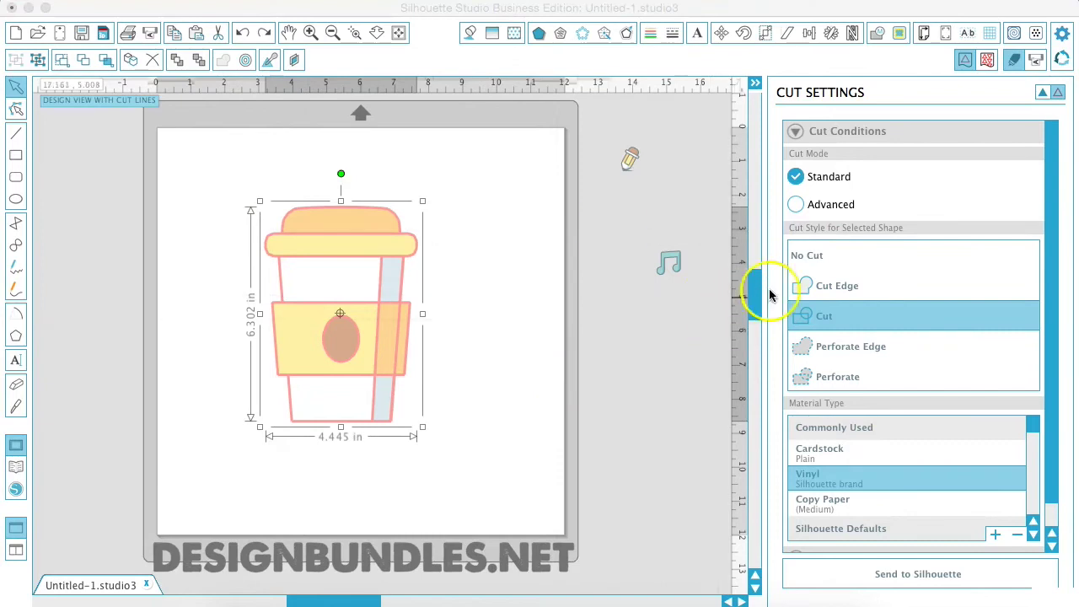
click(819, 257)
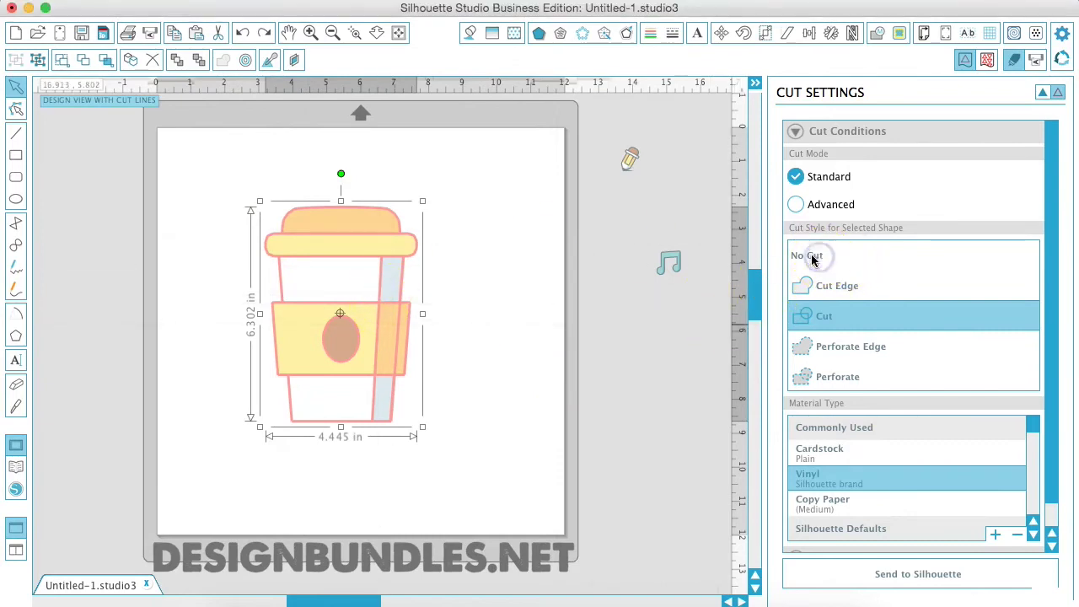
click(818, 257)
Trace the coffee cup's outer edge at 88.2% threshold with High Pass Filter off.
click(440, 293)
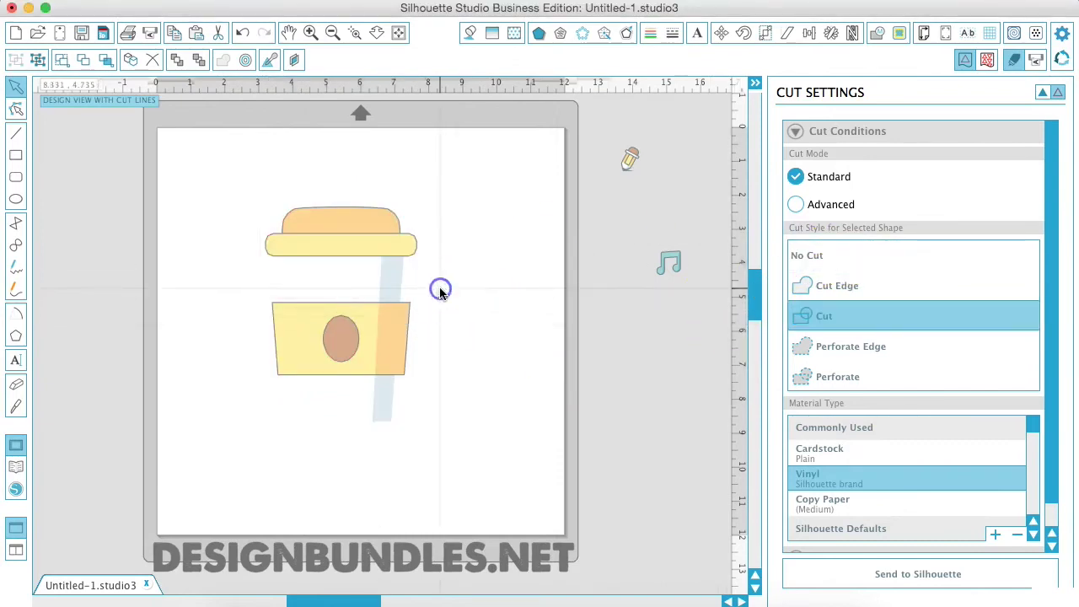
click(899, 33)
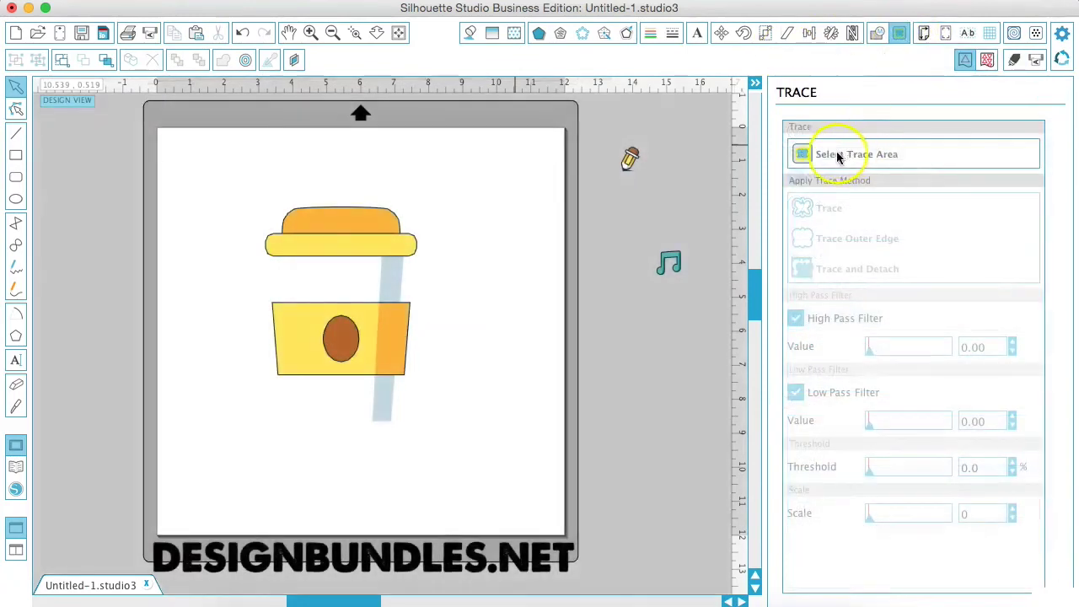
click(814, 156)
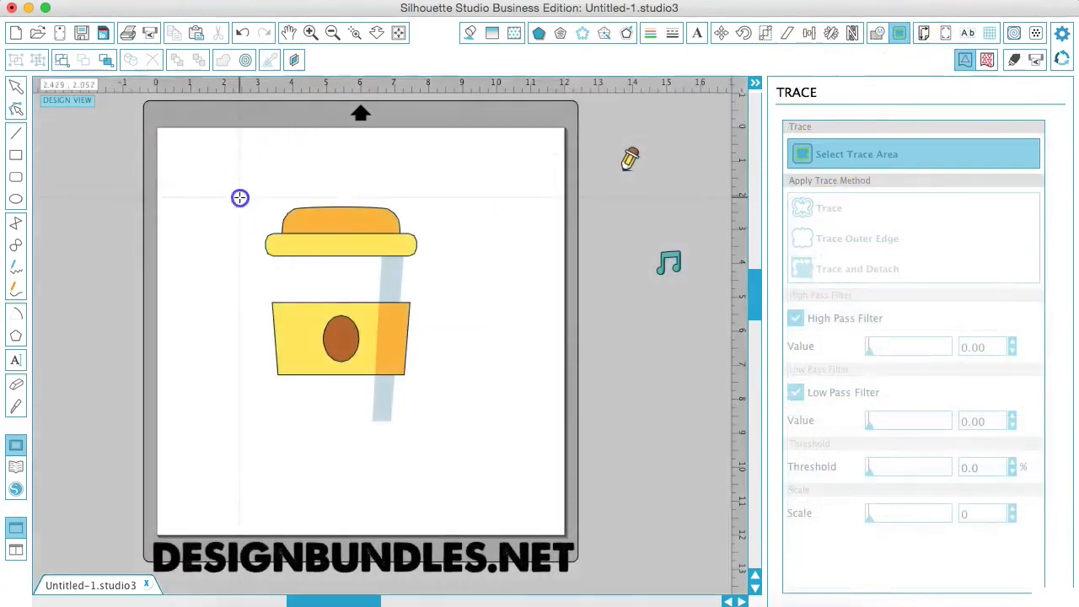
mouse_move(240, 198)
mouse_down()
mouse_move(453, 395)
mouse_move(444, 456)
mouse_up()
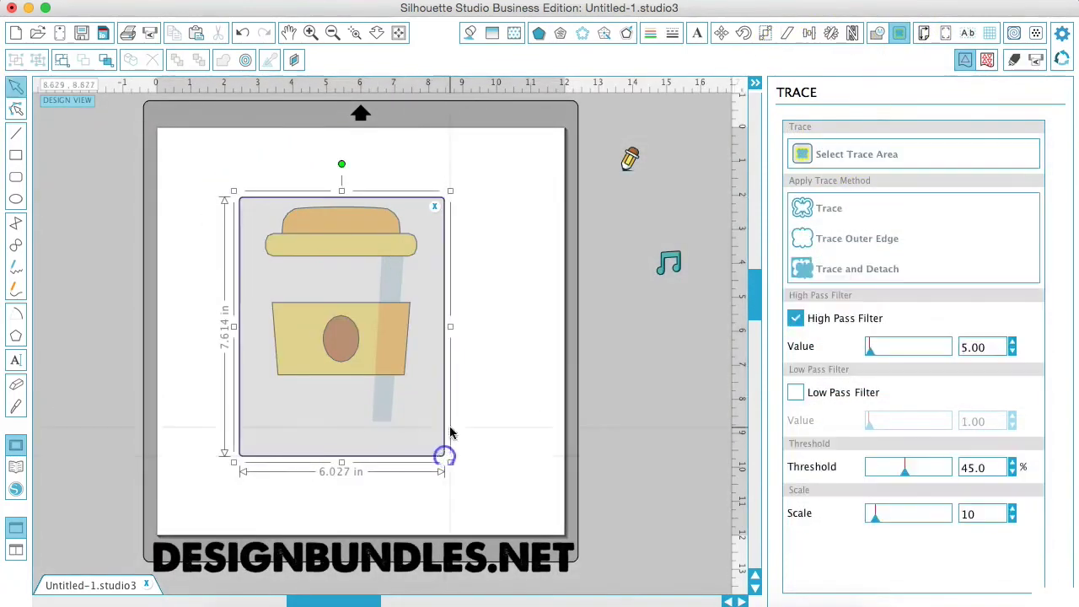
click(796, 318)
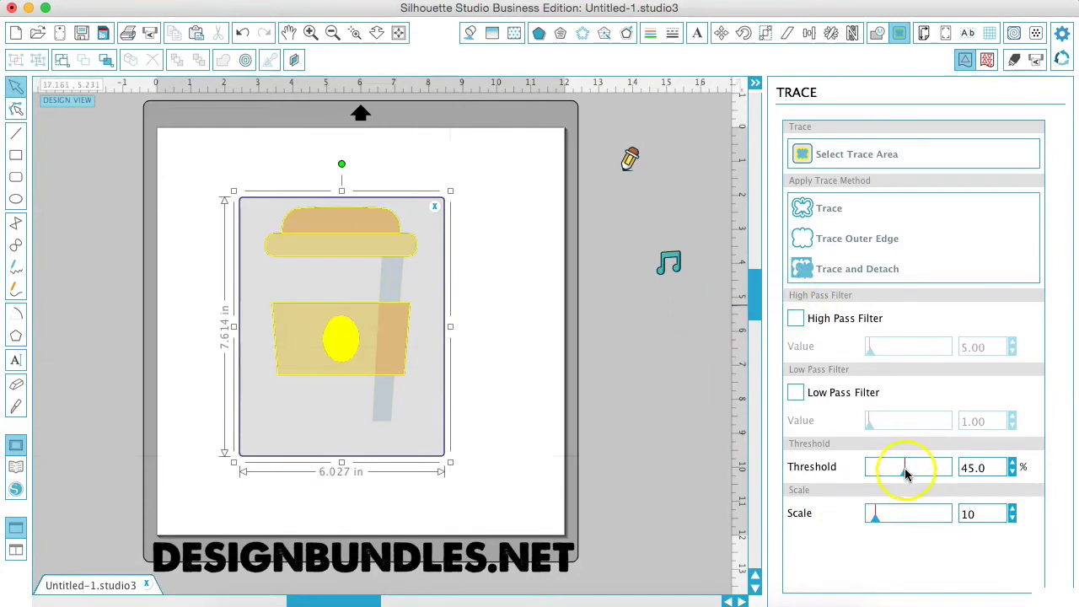
drag(925, 473, 941, 472)
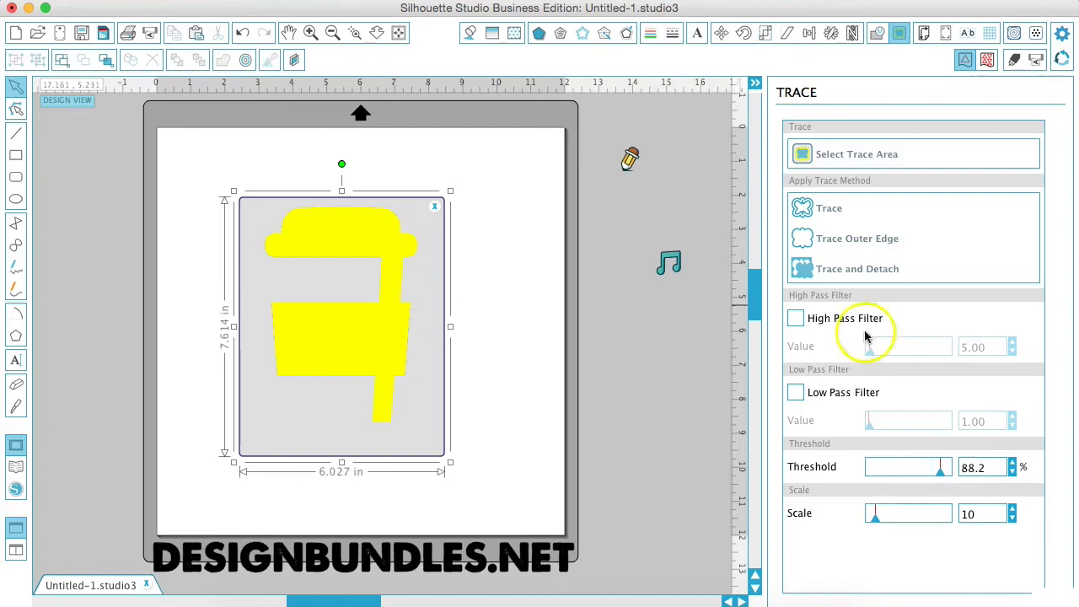
click(816, 238)
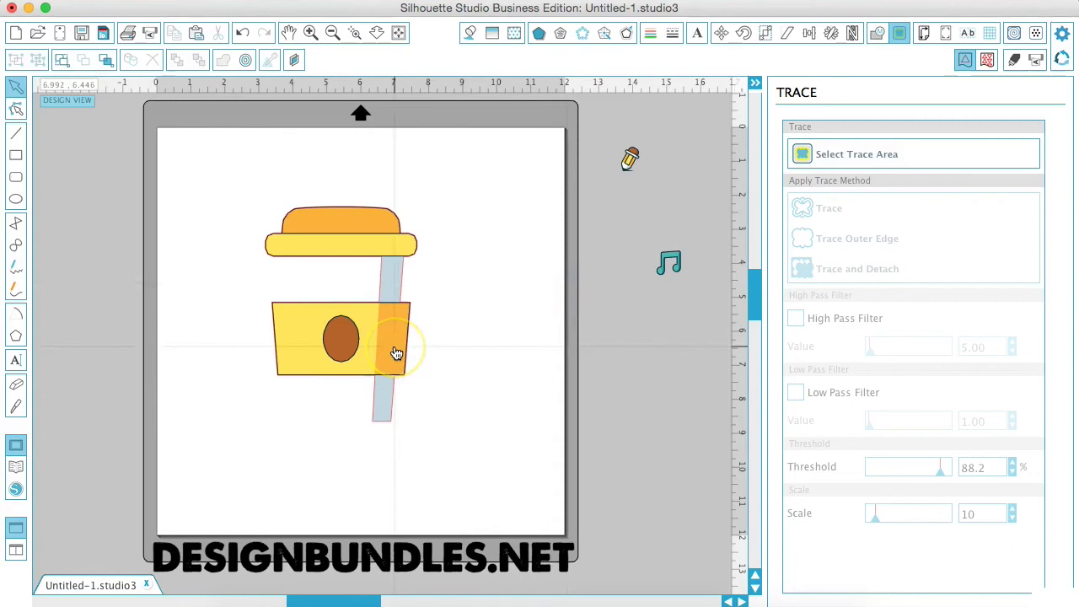
Show the cut settings, drag the cup aside to check its pink outline, then undo.
click(149, 32)
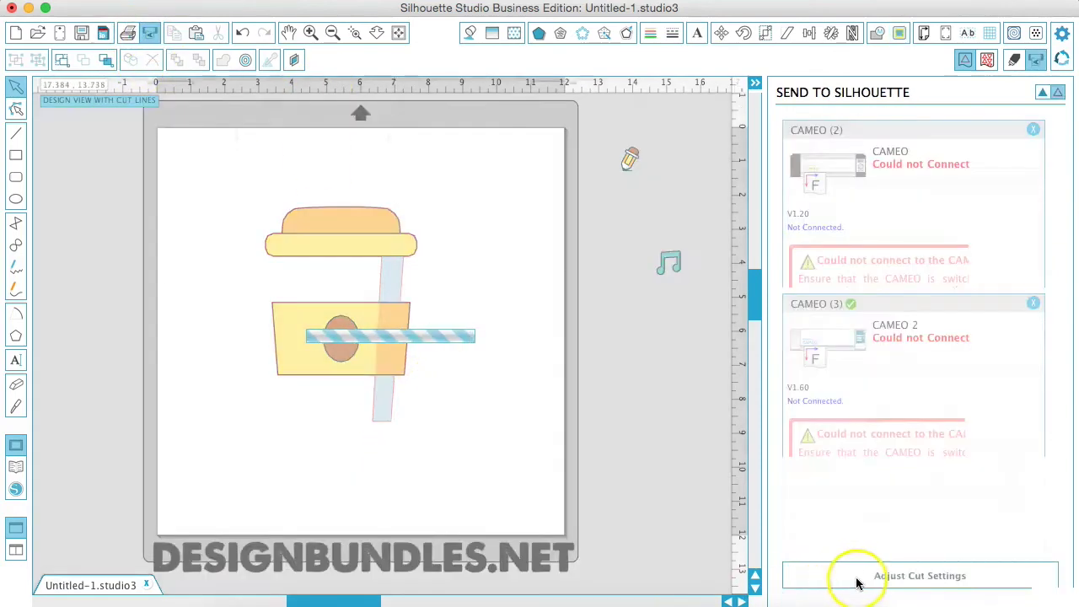
click(855, 574)
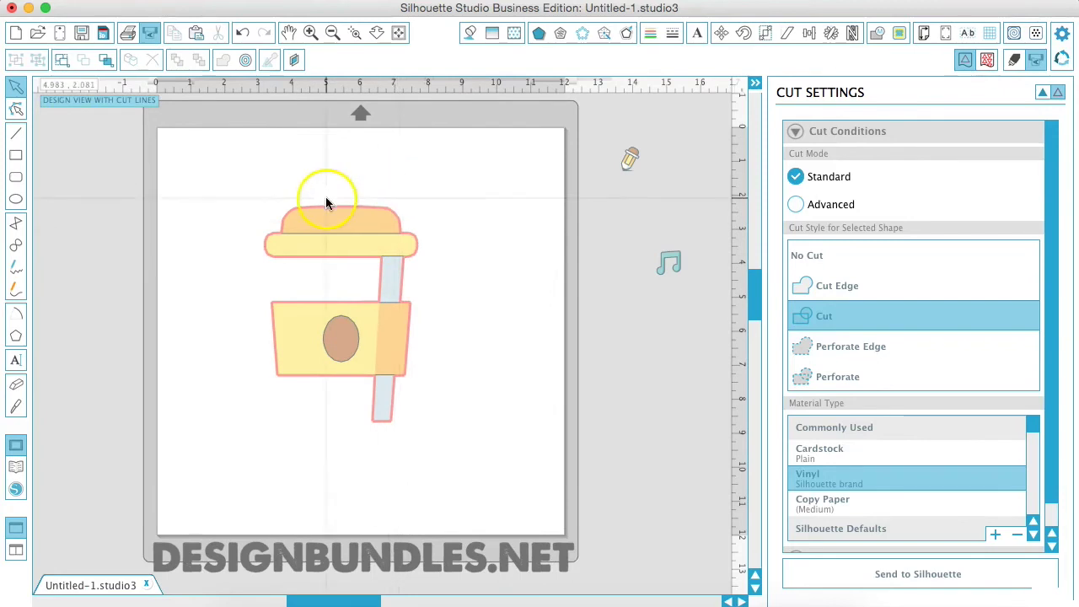
click(300, 228)
drag(300, 228, 77, 251)
click(220, 184)
key(super+z)
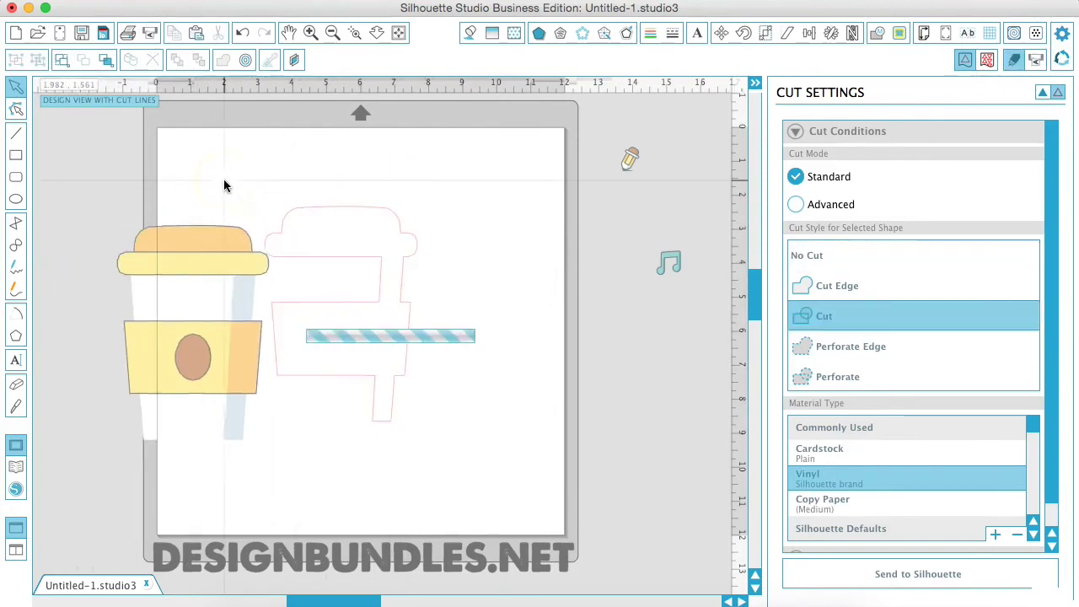
Shift the cup to the mat's left edge and add the music note at 6.717 × 6.716 in, No Cut.
click(296, 270)
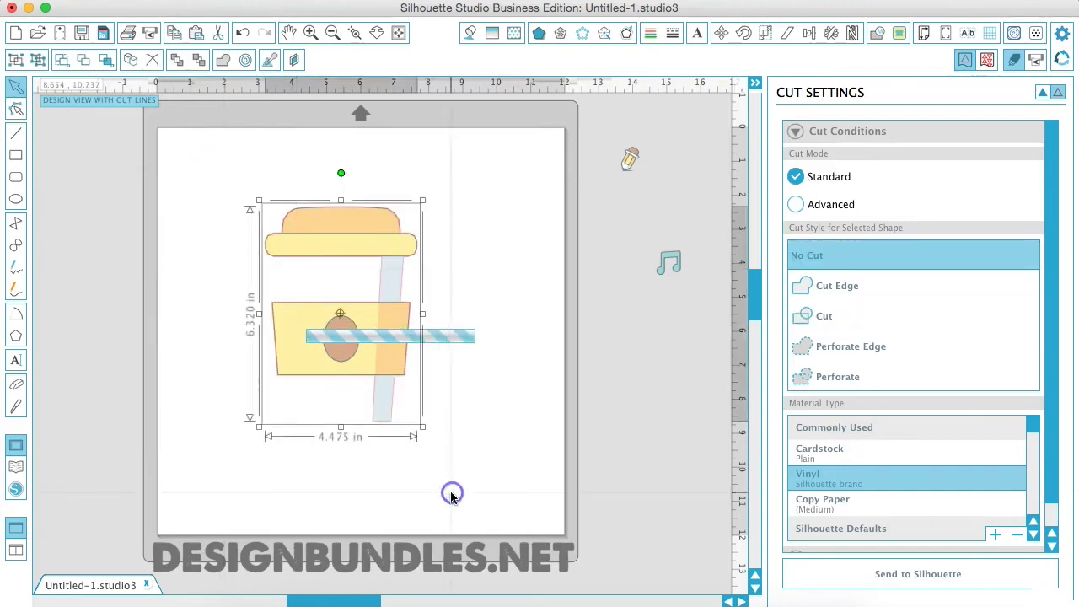
drag(393, 414, 113, 467)
drag(671, 268, 318, 258)
click(320, 260)
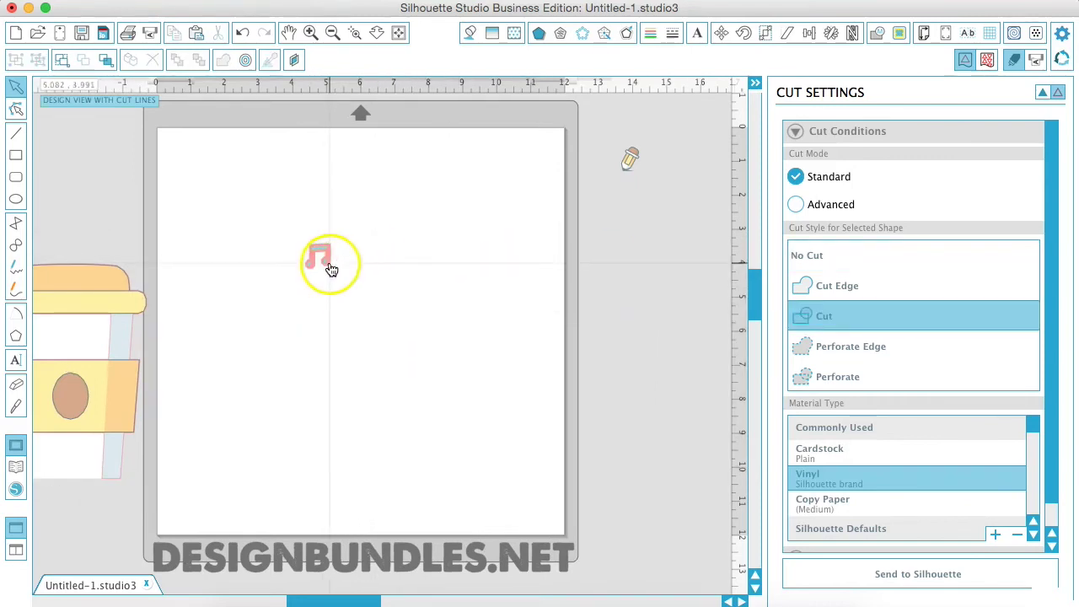
drag(335, 276, 539, 479)
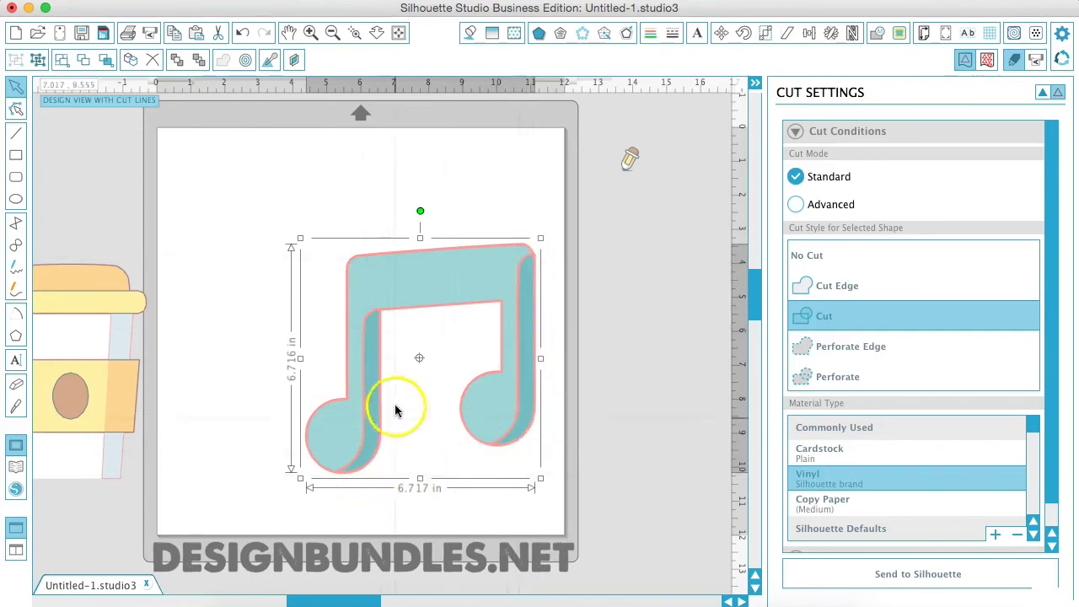
click(797, 256)
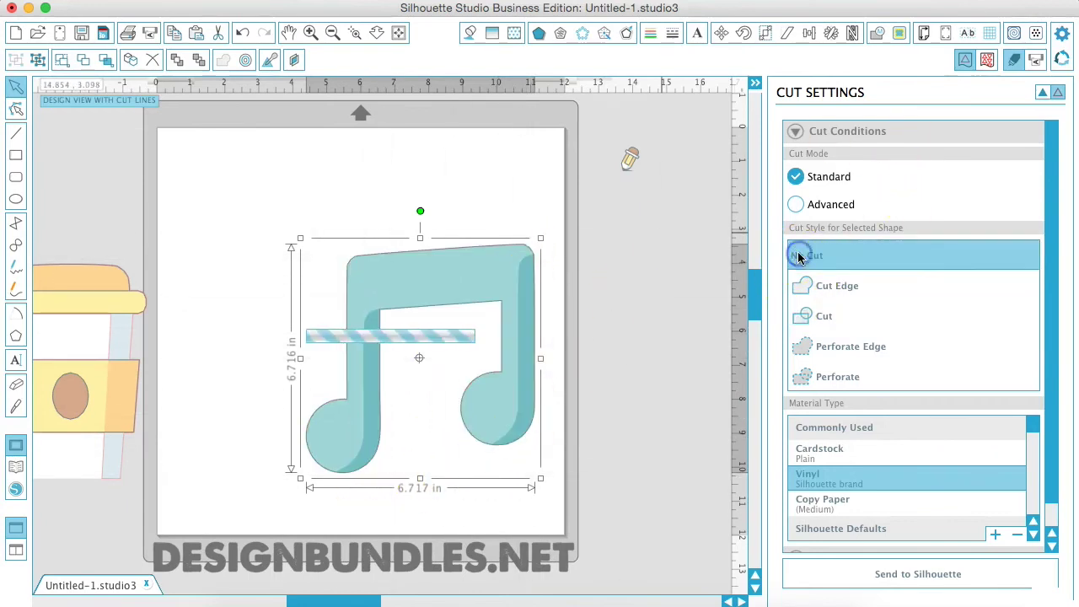
Trace the music note's outer edge at 76.9% threshold, High Pass Filter off, then drag the note aside.
click(899, 33)
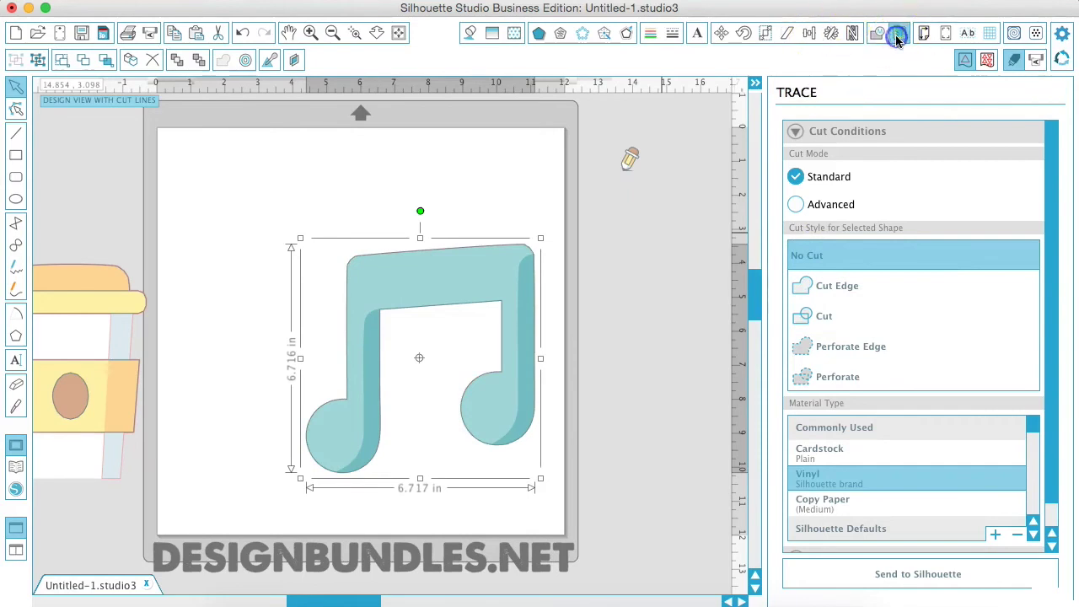
click(826, 152)
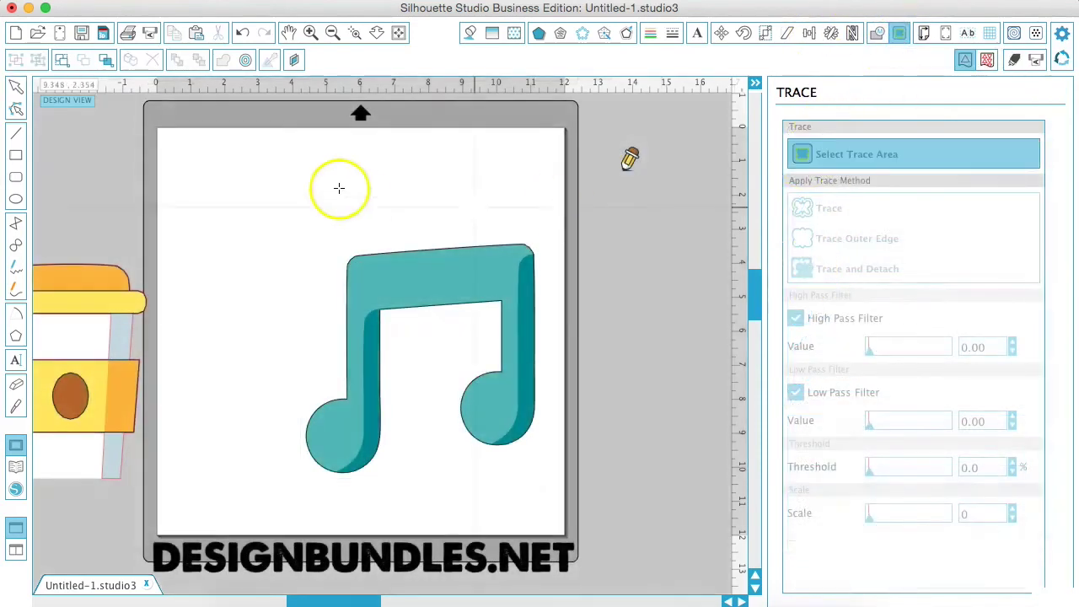
mouse_move(270, 232)
mouse_down()
mouse_move(523, 426)
mouse_move(528, 463)
mouse_move(558, 505)
mouse_up()
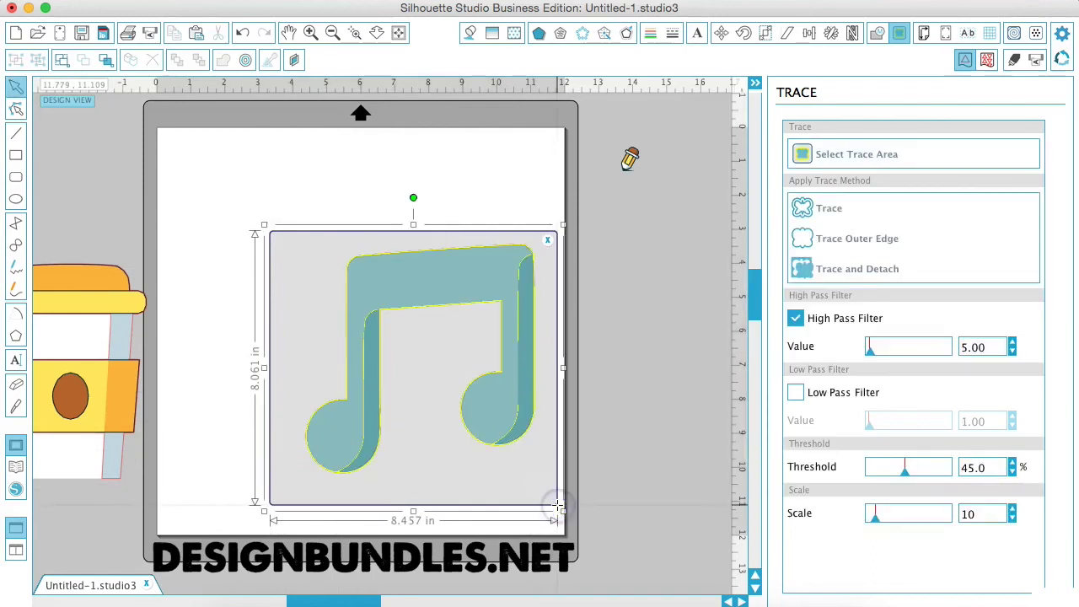
click(796, 318)
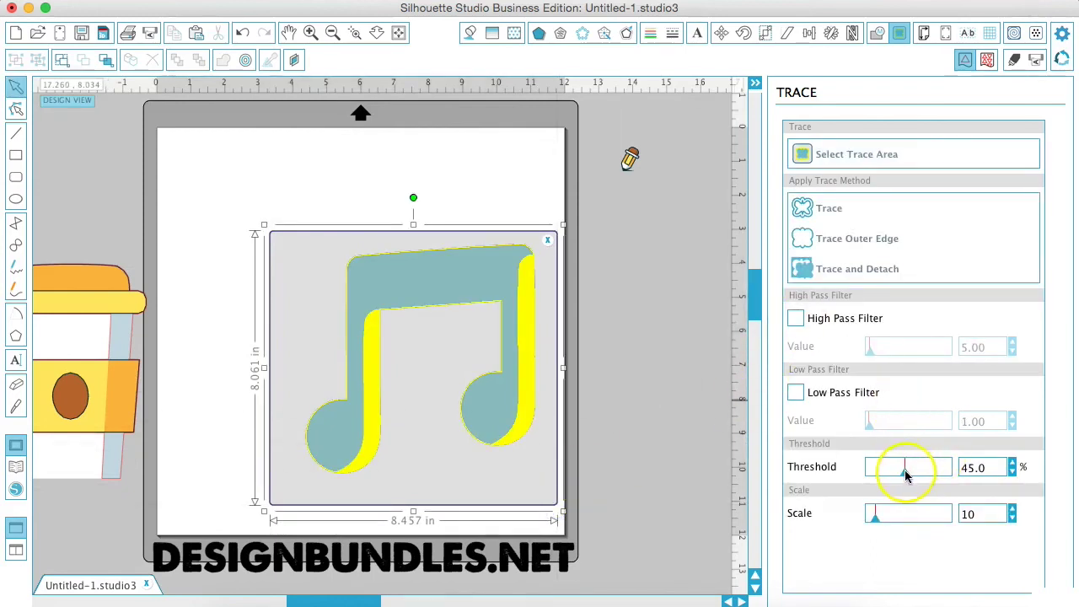
drag(905, 469, 932, 478)
click(812, 241)
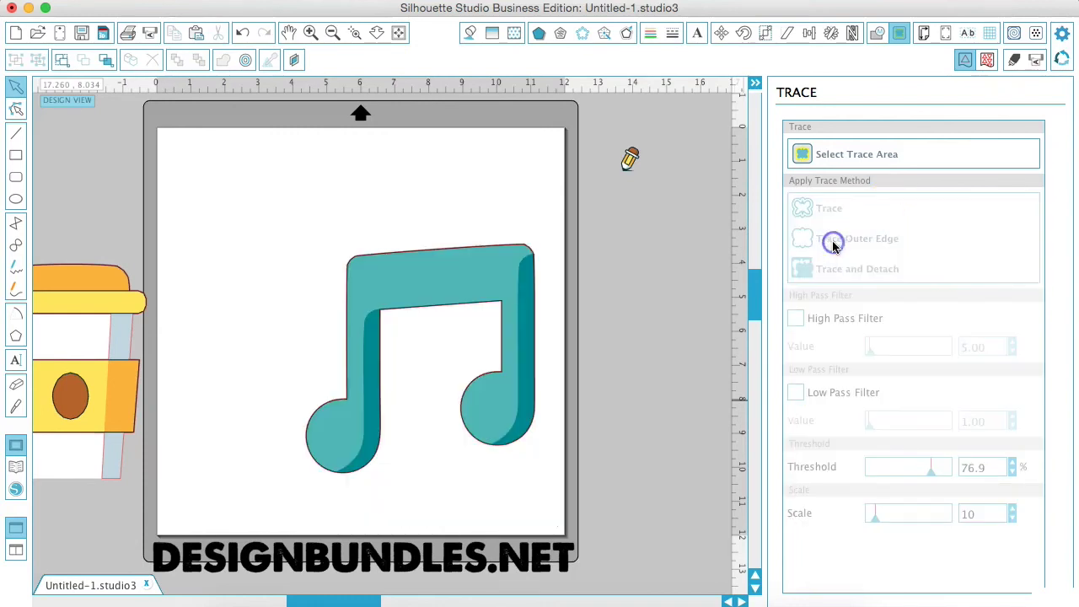
drag(384, 277, 437, 346)
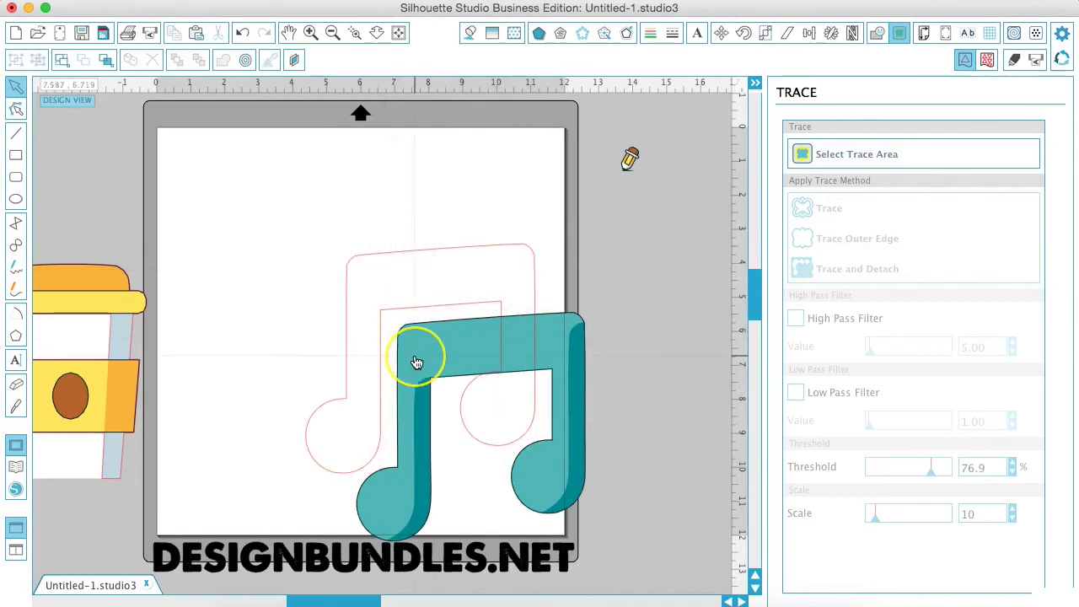
Undo the note's test move, then place the pencil at the mat's upper left, about 4.220 × 5.830 in.
key(super+z)
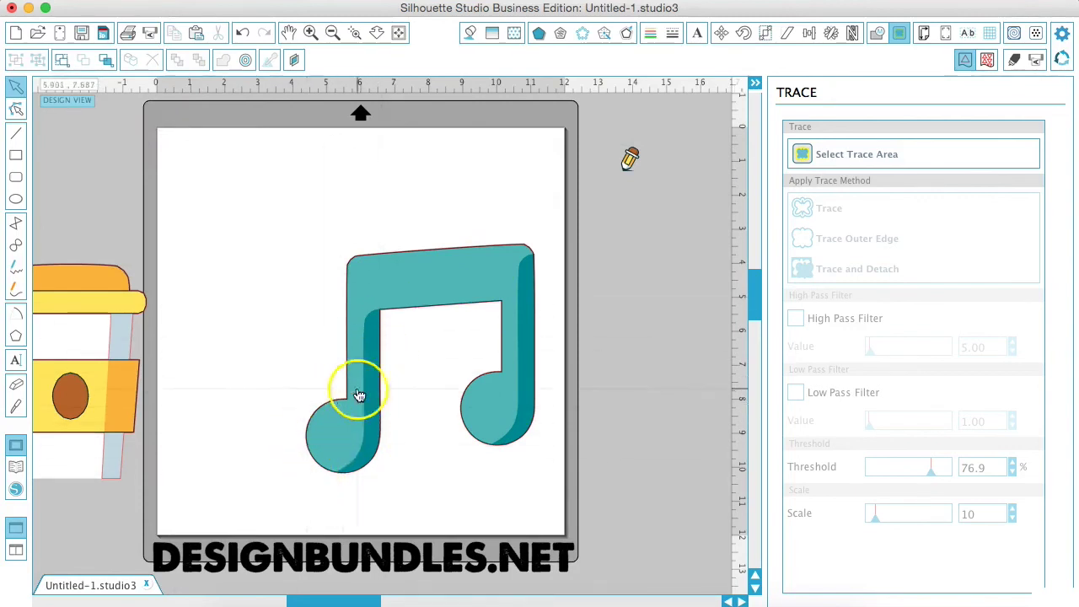
click(631, 161)
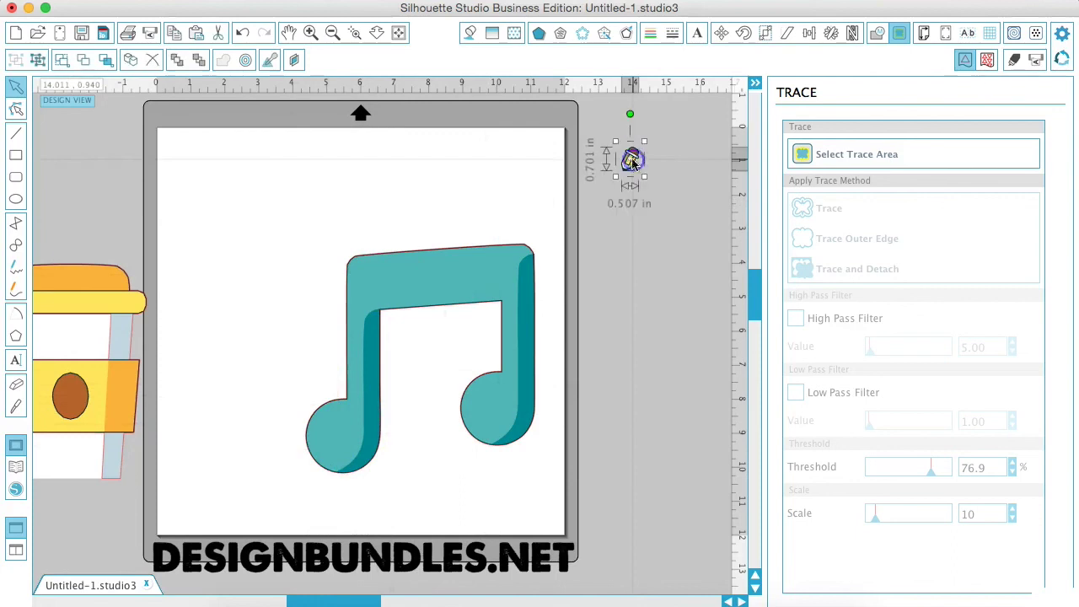
mouse_move(634, 167)
mouse_down()
mouse_move(316, 229)
mouse_move(290, 191)
mouse_move(183, 401)
mouse_up()
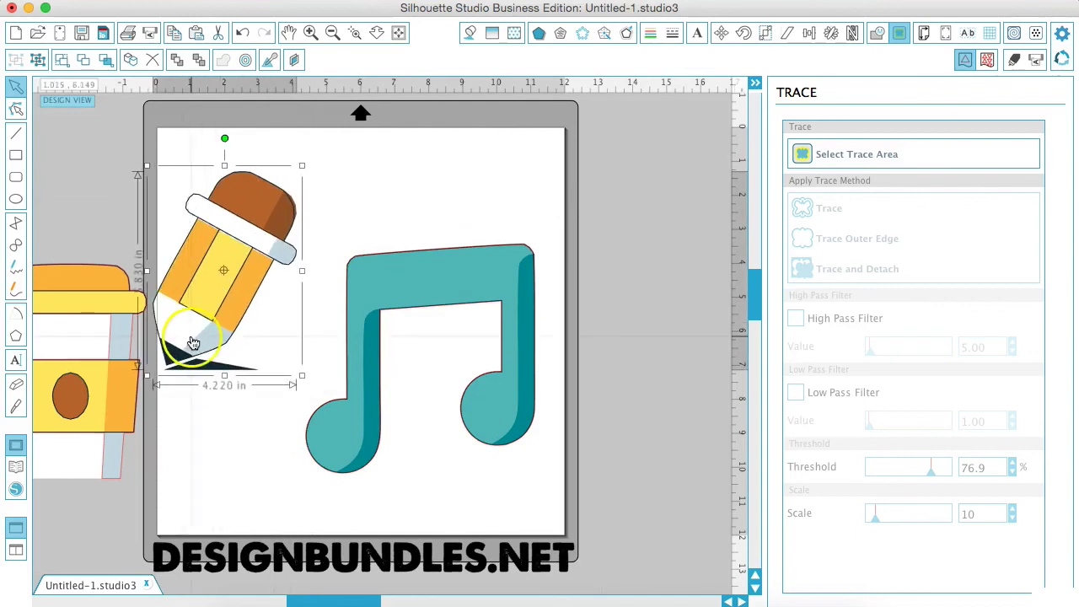
drag(196, 337, 231, 317)
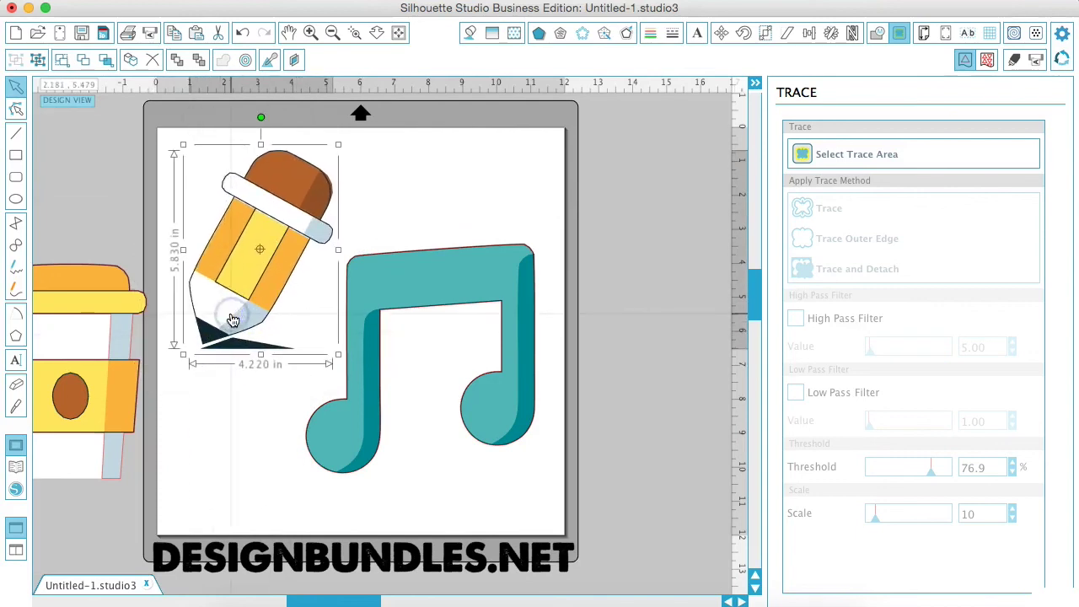